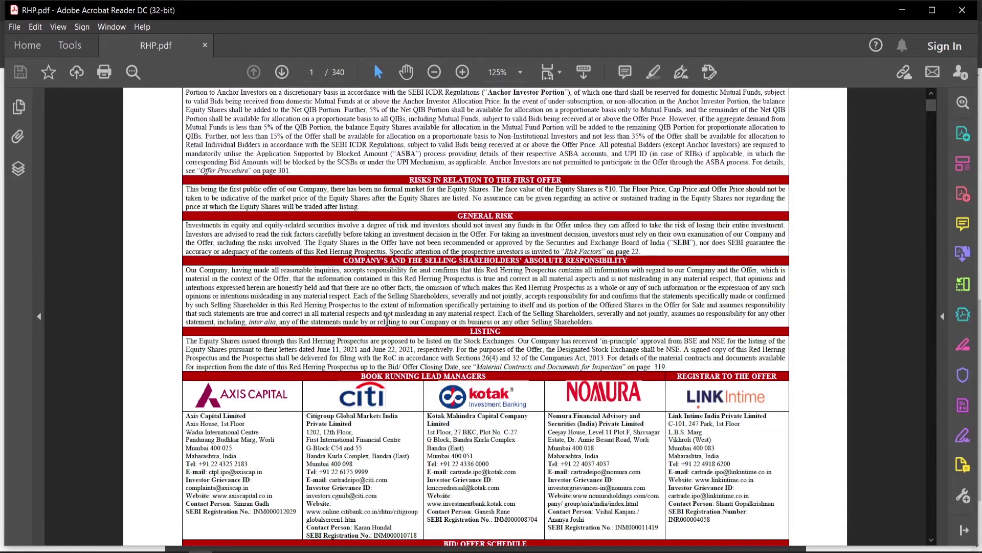
Step: Switch from the CarTrade prospectus PDF to Upstox Pro in the browser and open its Invest site
scroll(594, 397, "up", 10)
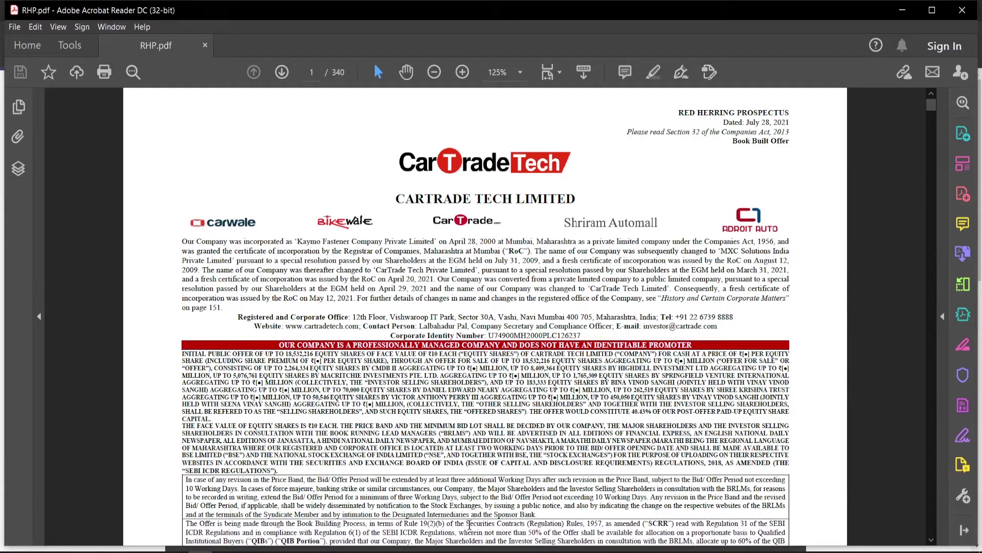
left_click(83, 552)
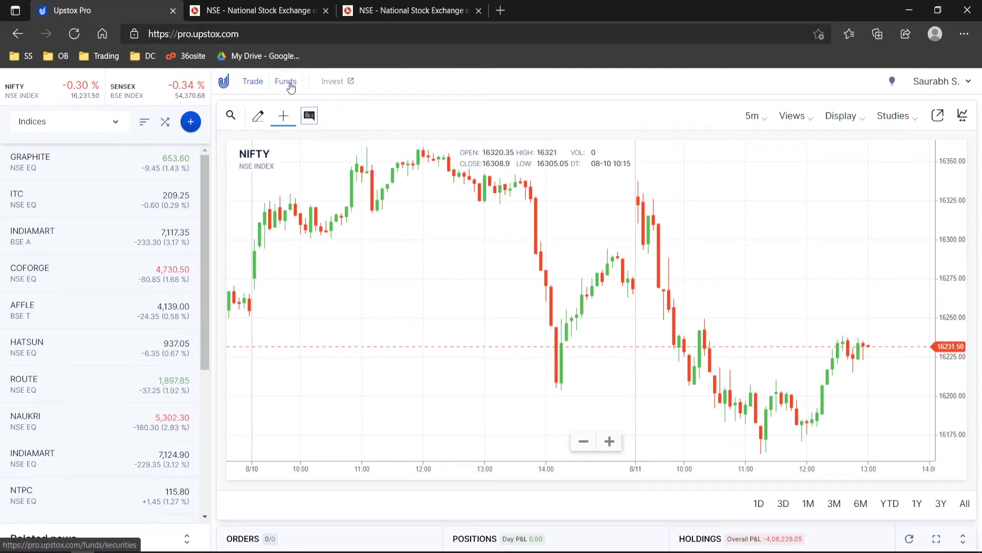
left_click(330, 82)
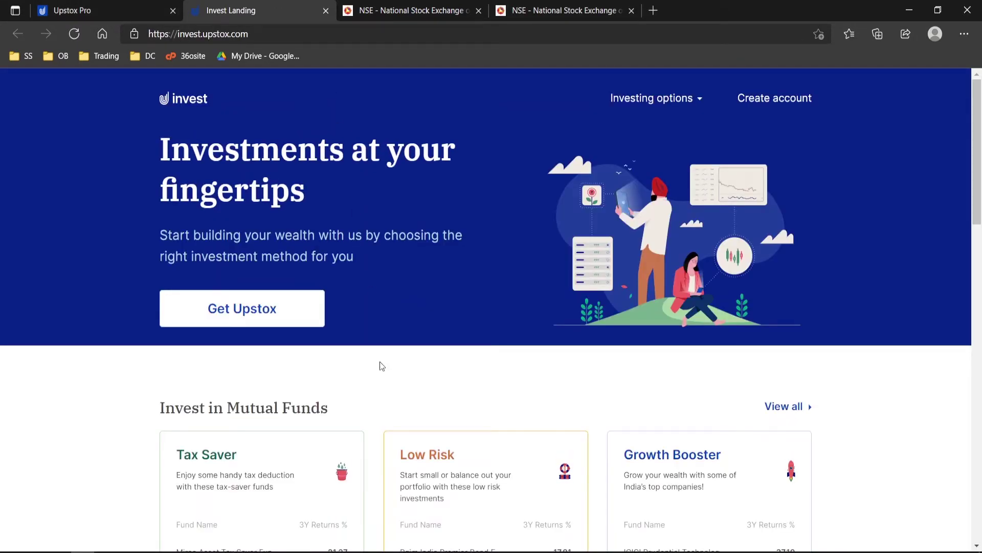
Step: Find the IPO investing option on the Invest landing page and open it
scroll(380, 362, "down", 5)
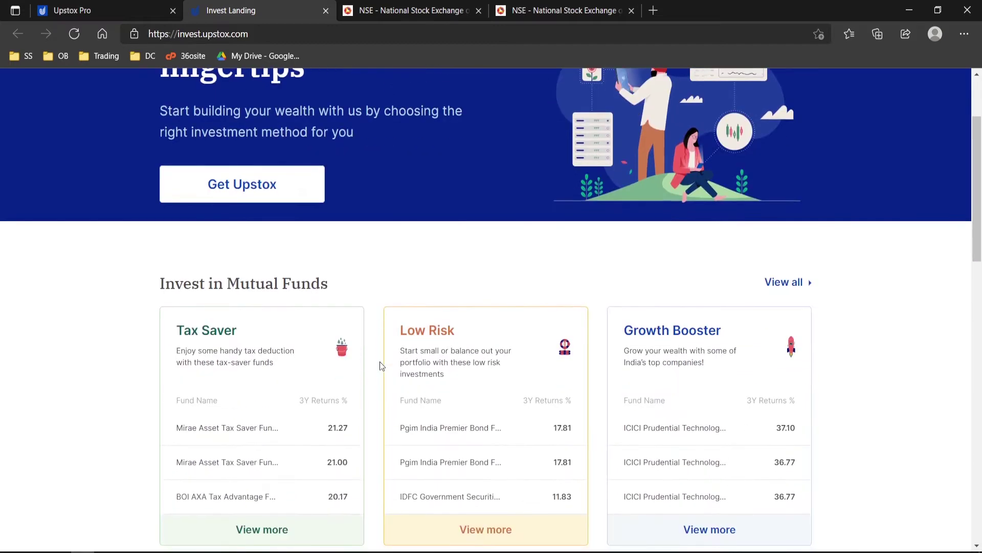
scroll(380, 363, "down", 5)
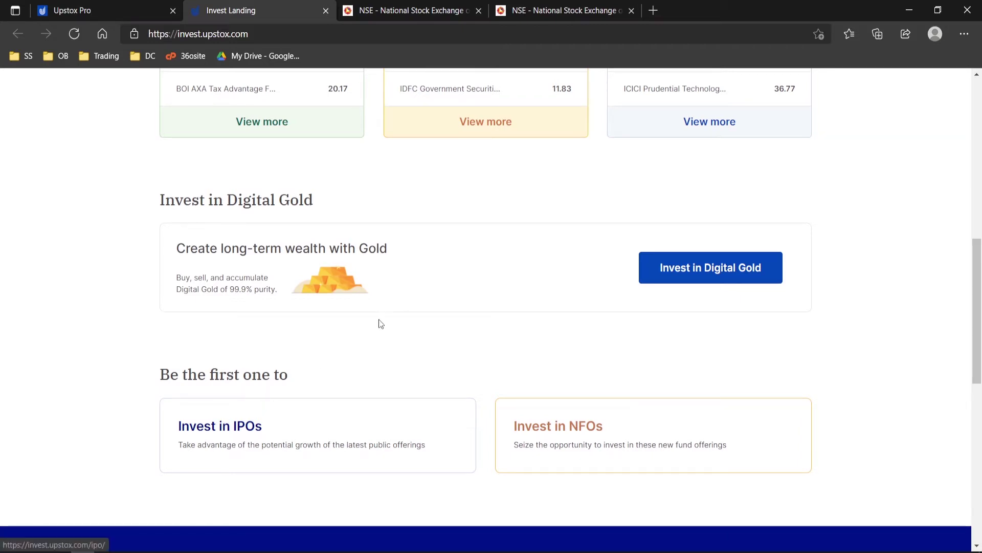
scroll(394, 308, "up", 5)
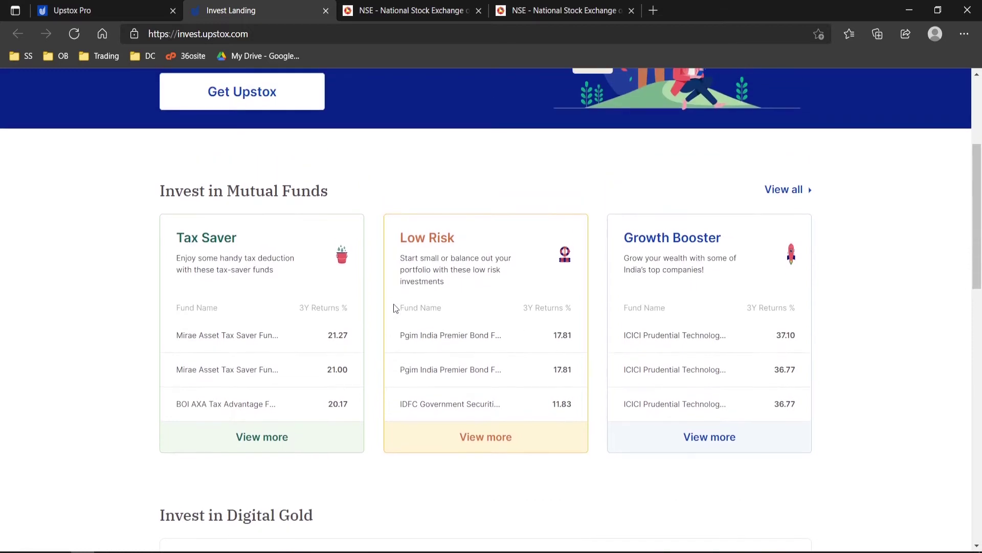
scroll(394, 307, "down", 1)
scroll(394, 307, "down", 1)
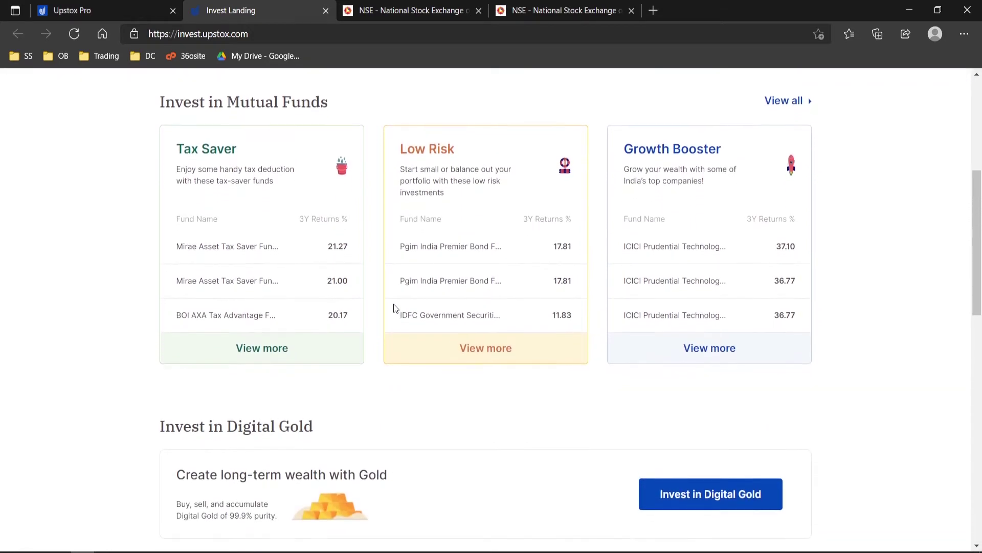
scroll(394, 308, "down", 3)
scroll(396, 308, "down", 1)
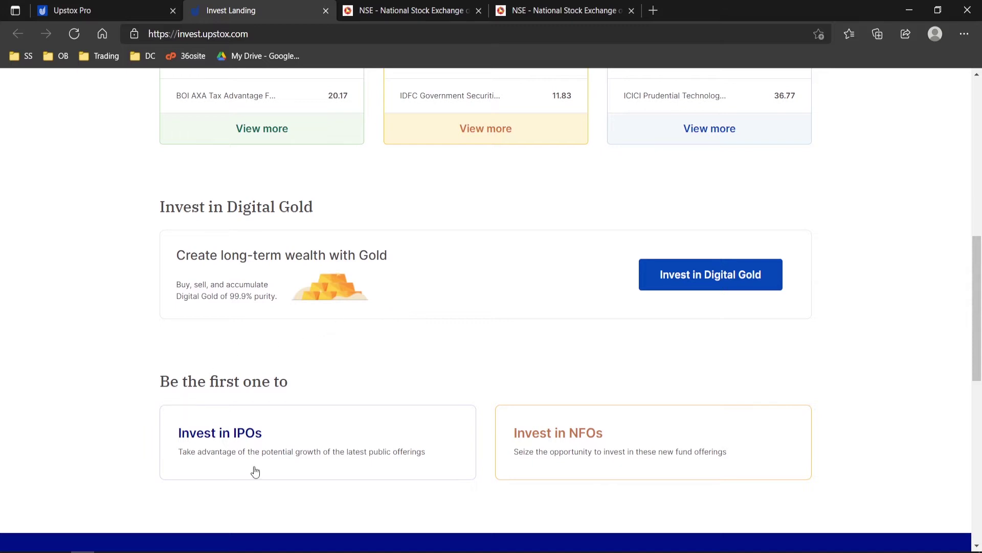
left_click(230, 436)
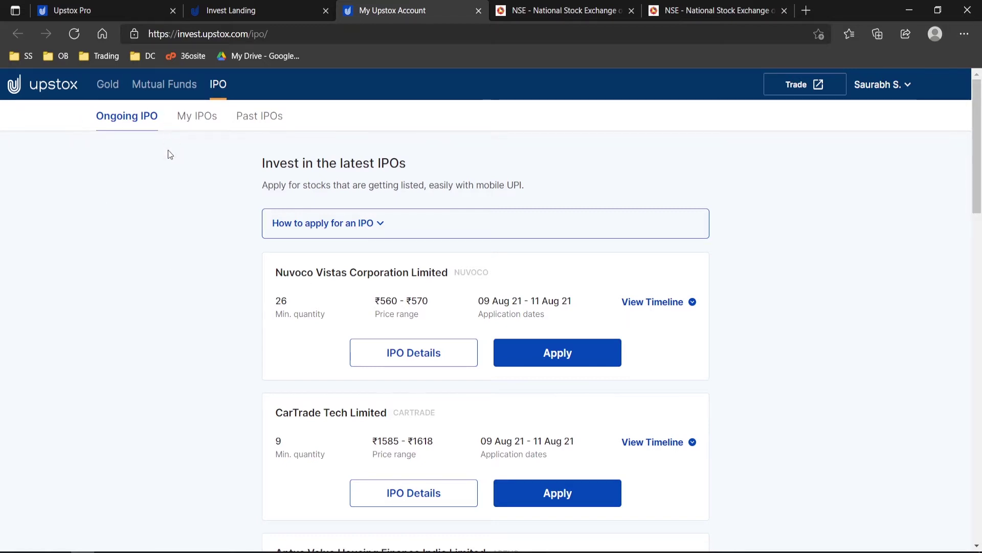
Step: Open the IPO details of CarTrade Tech Limited from the ongoing IPOs and start an application for it
scroll(868, 322, "down", 1)
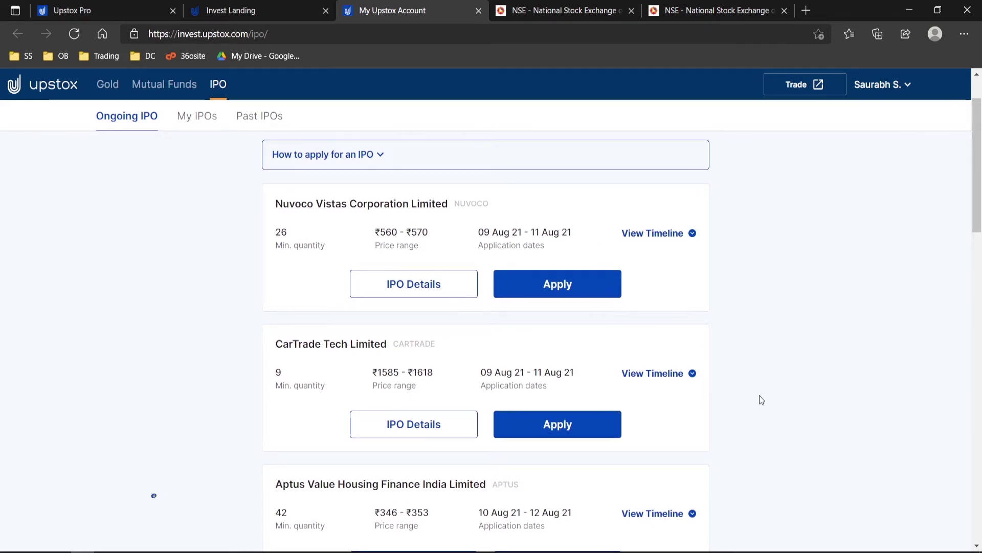
scroll(759, 395, "down", 2)
scroll(760, 394, "down", 2)
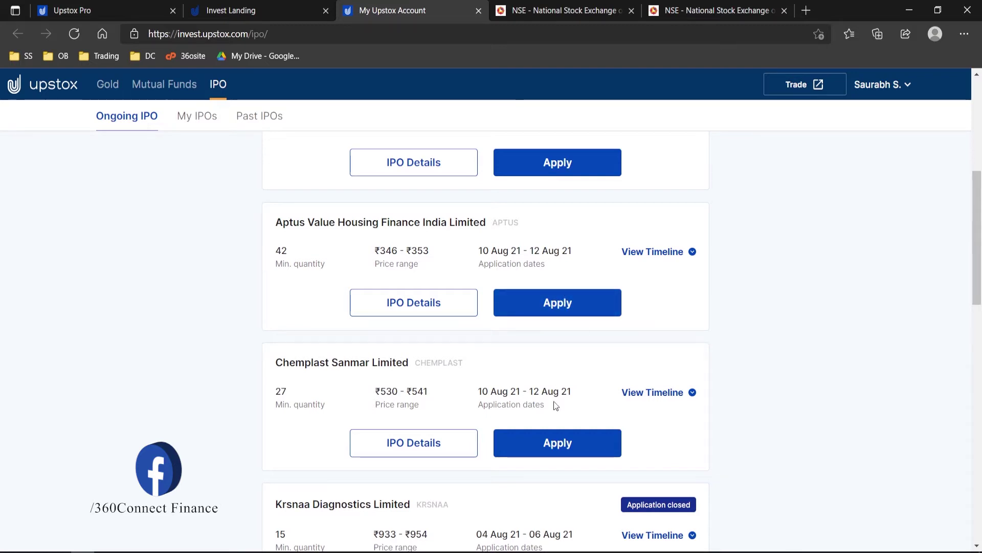
scroll(853, 452, "down", 1)
scroll(860, 389, "up", 6)
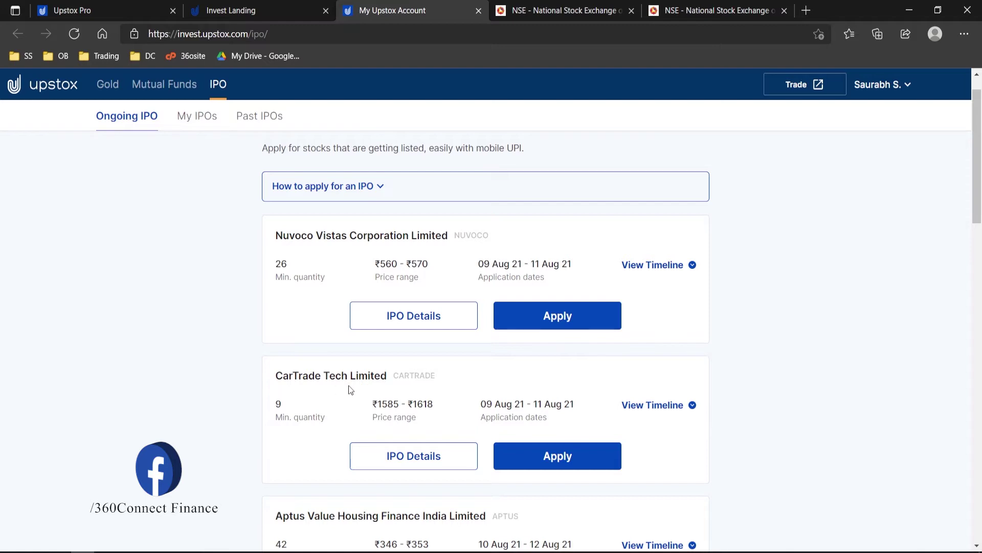
left_click(402, 460)
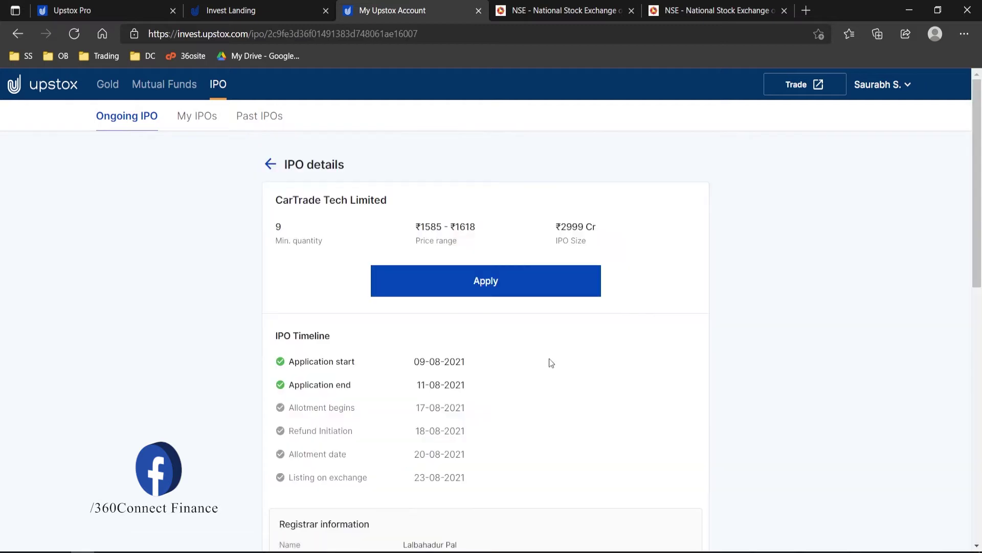
scroll(578, 297, "up", 1)
left_click(493, 282)
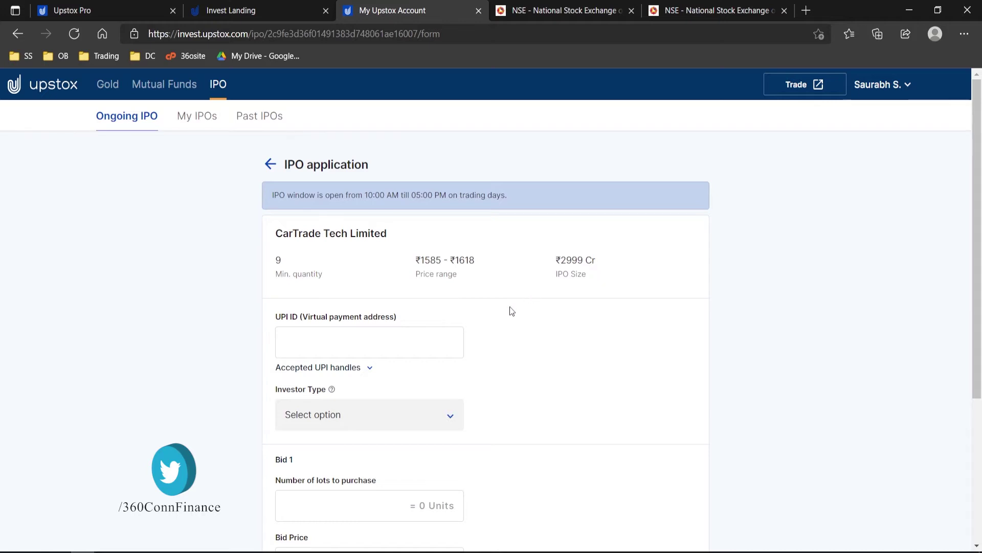
scroll(486, 313, "down", 1)
left_click(370, 336)
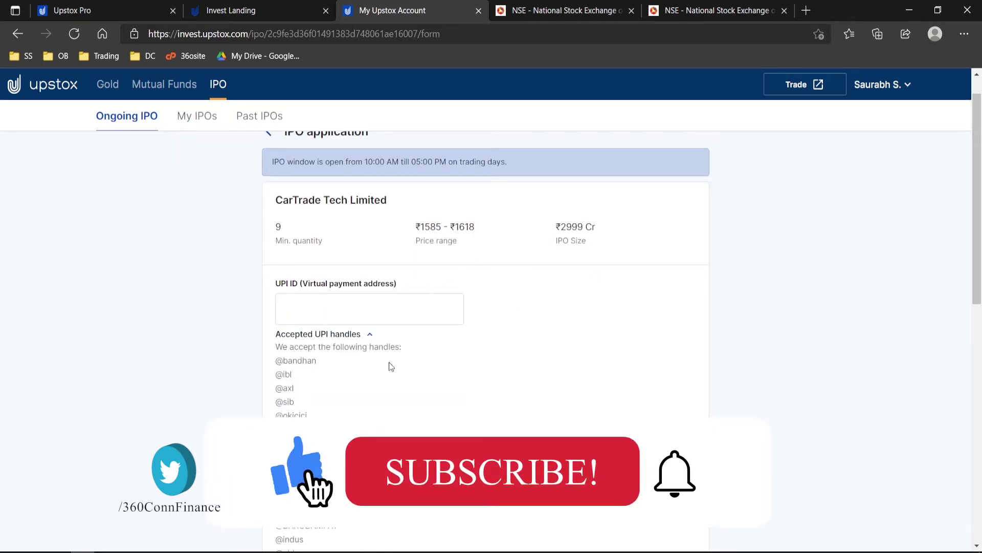
left_click(370, 336)
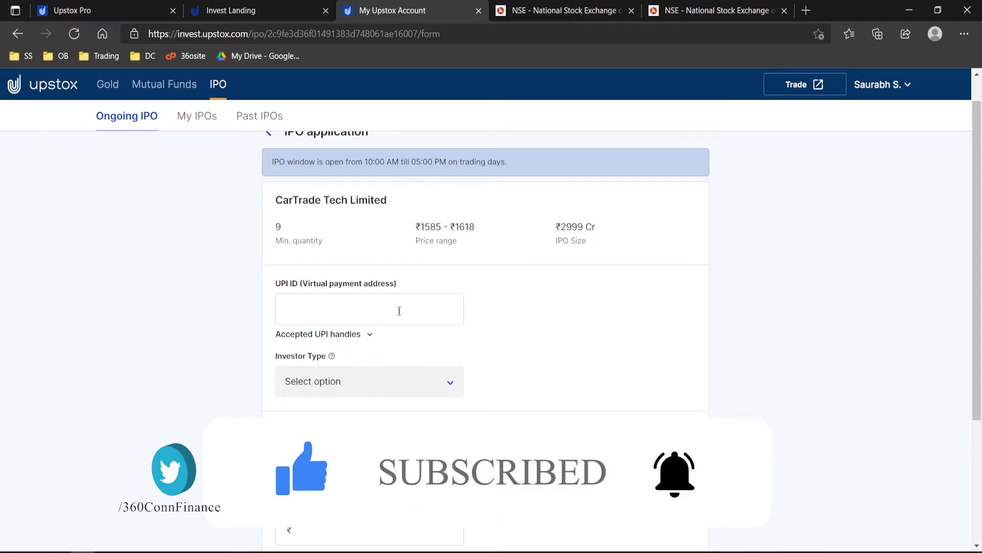
left_click(370, 335)
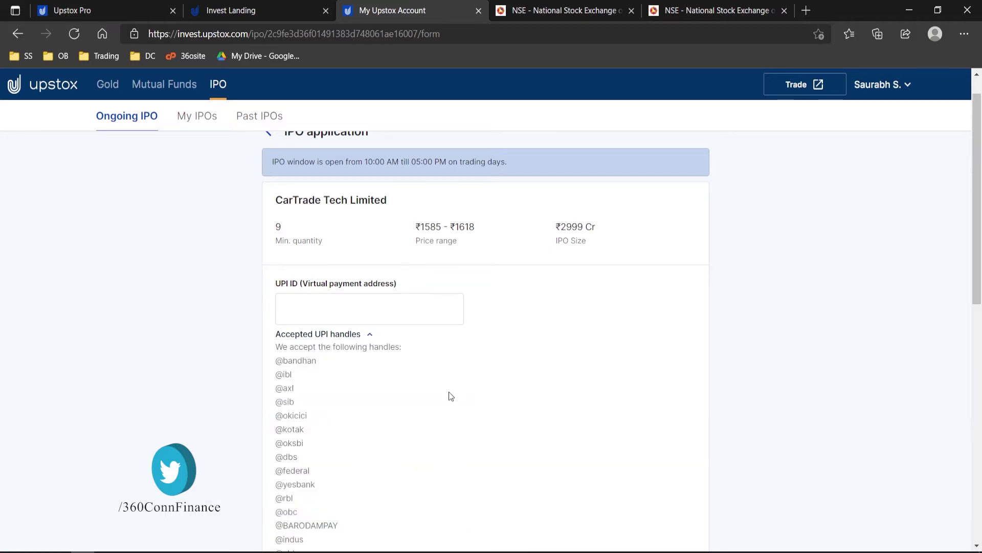
scroll(449, 392, "down", 2)
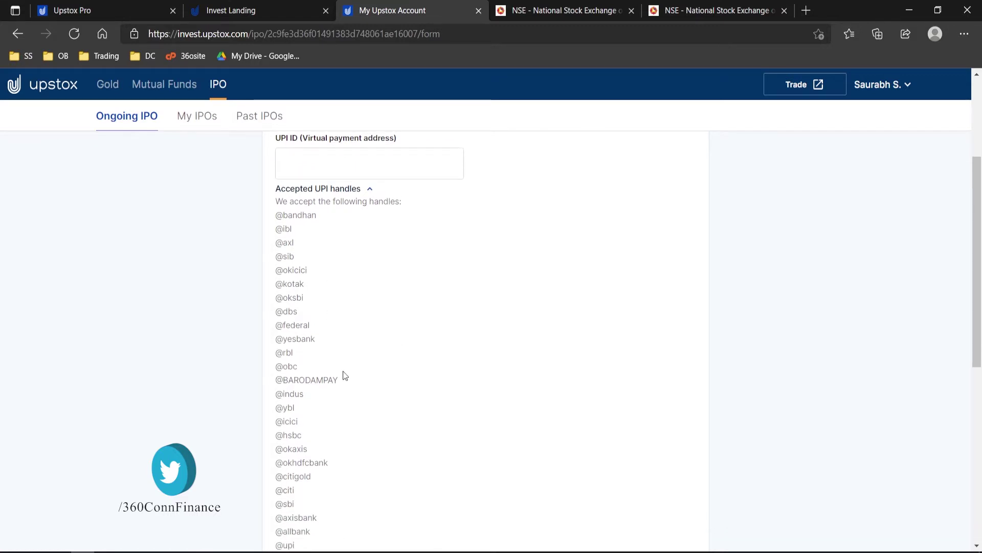
scroll(343, 375, "down", 1)
scroll(344, 375, "down", 1)
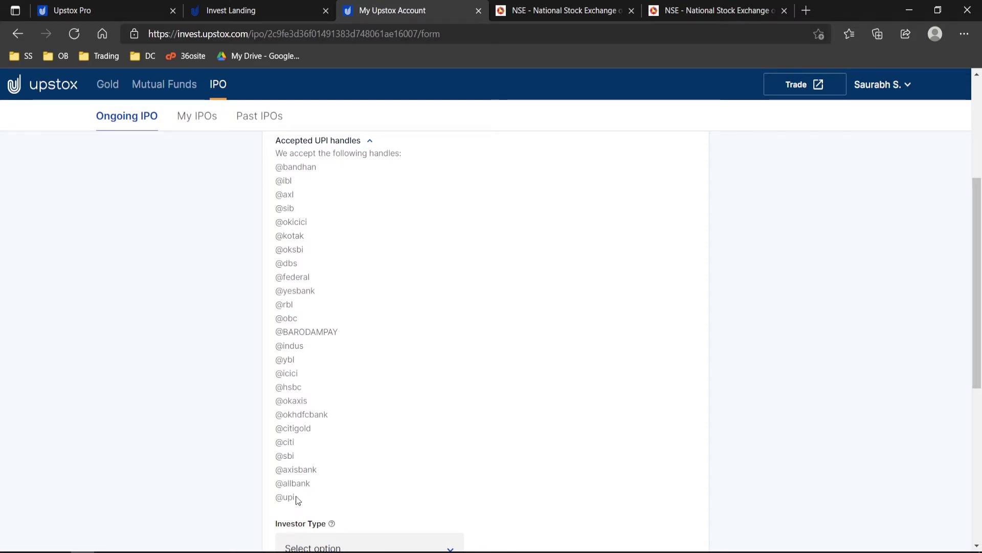
left_click_drag(295, 497, 279, 498)
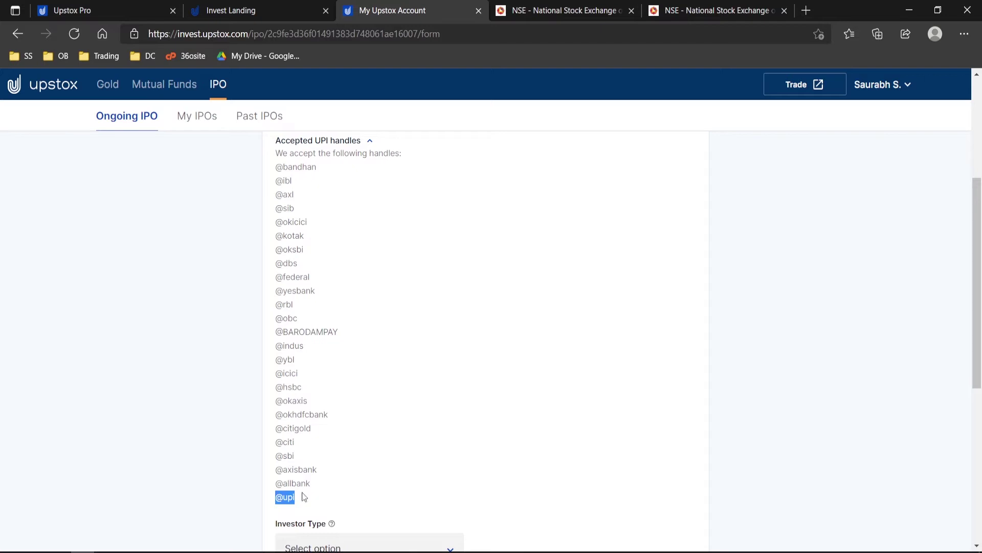
scroll(330, 493, "up", 1)
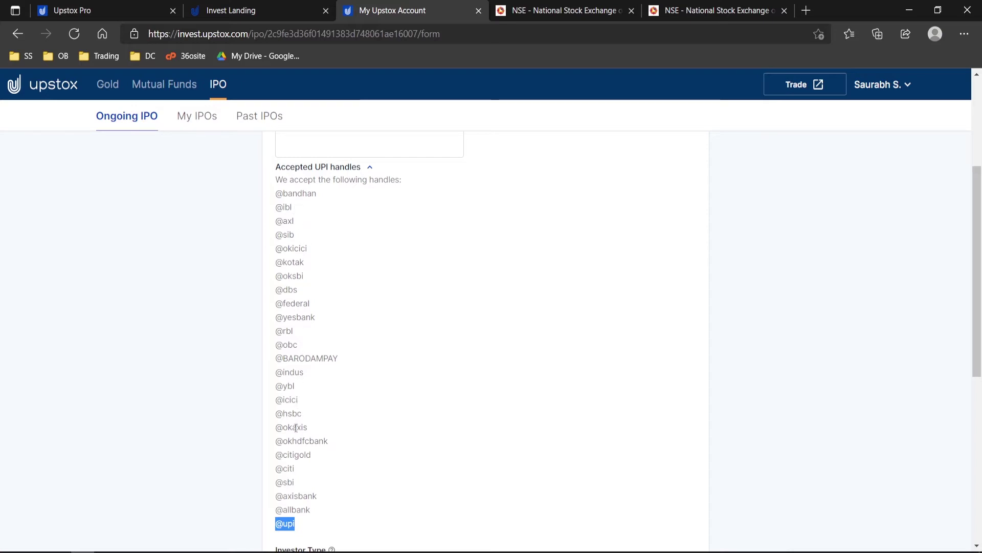
left_click(511, 361)
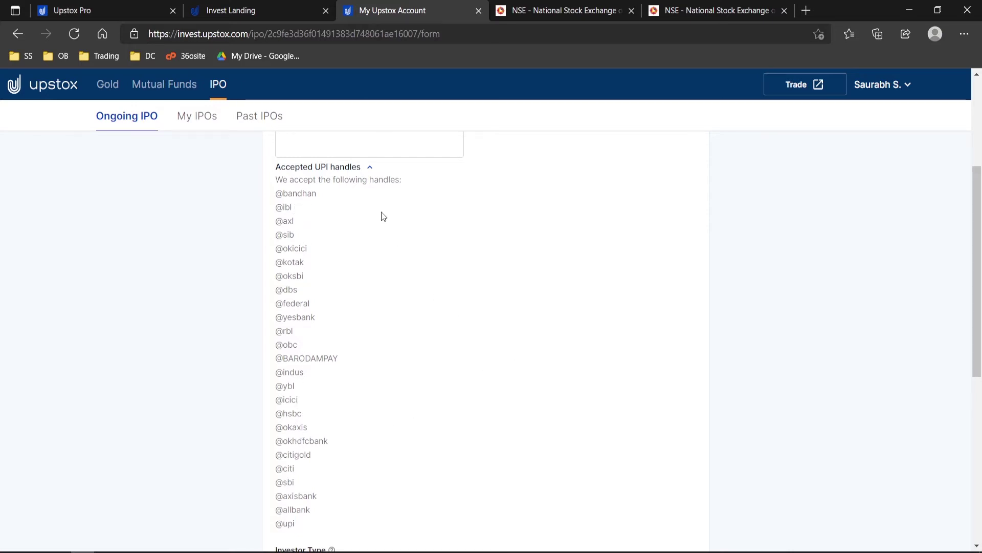
left_click(369, 167)
scroll(358, 307, "up", 4)
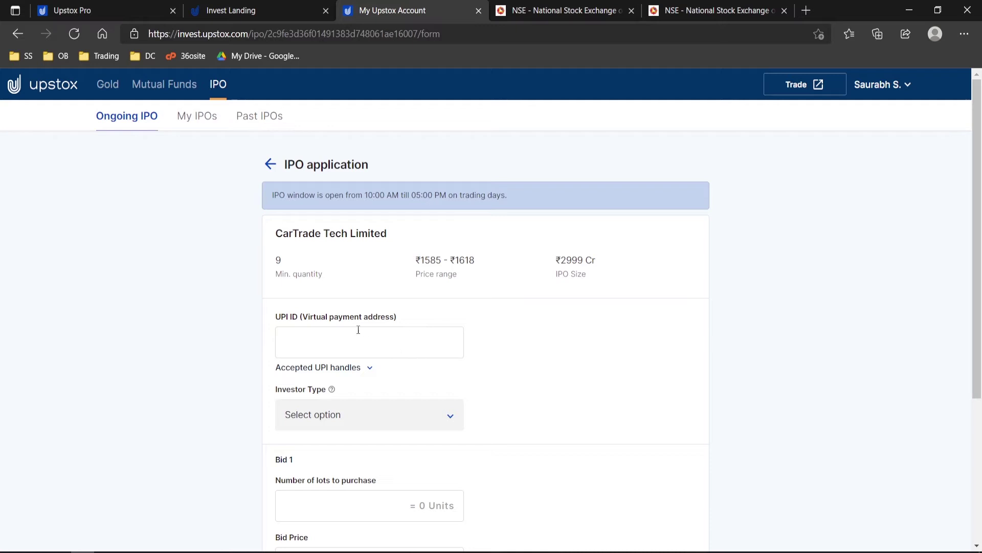
Step: Enter the applicant's UPI ID and set the investor type to Individual
left_click(353, 341)
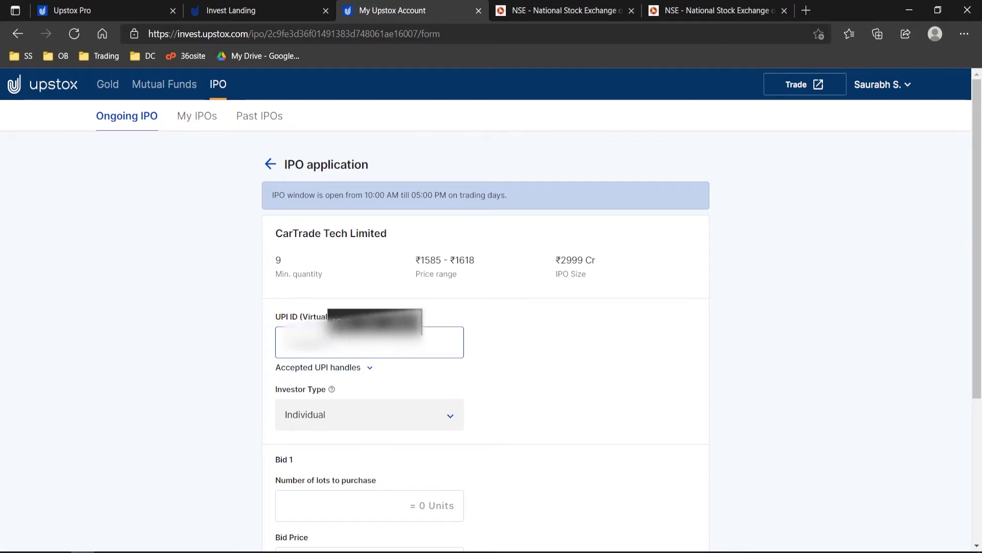
left_click(509, 343)
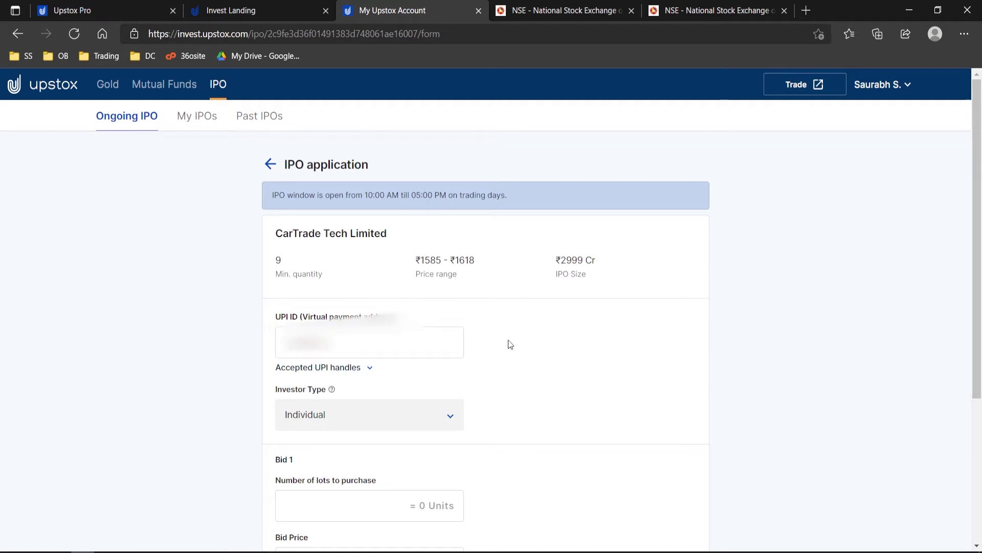
scroll(431, 204, "down", 4)
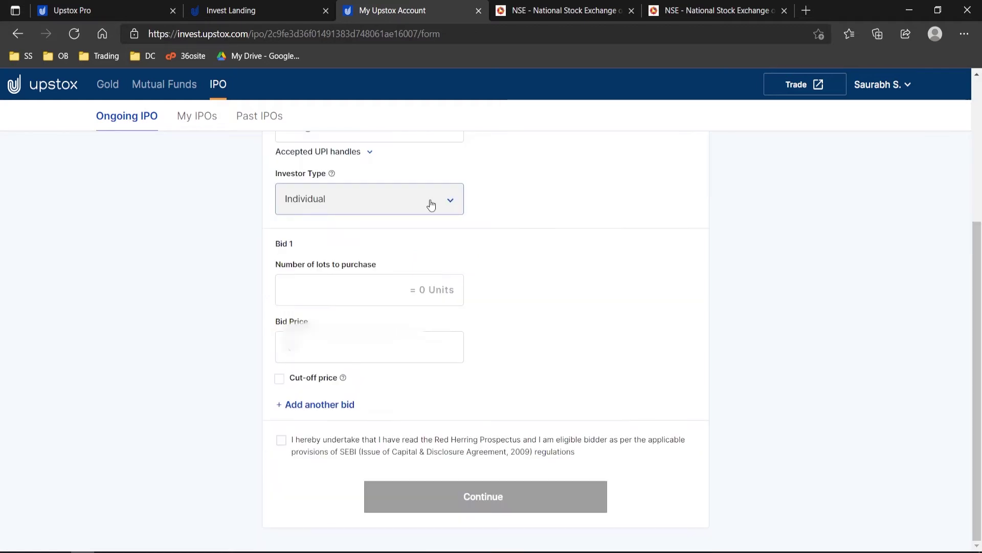
left_click(431, 205)
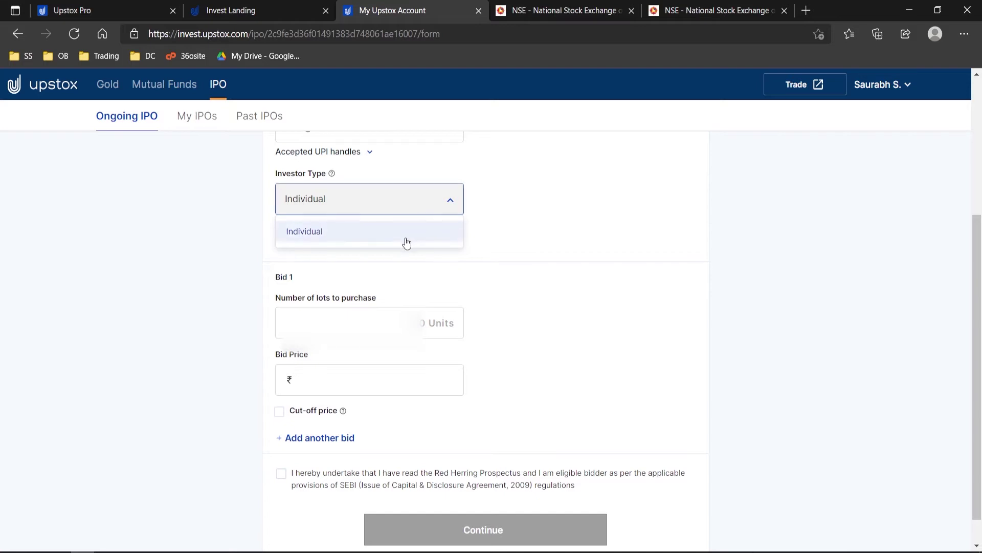
left_click(407, 236)
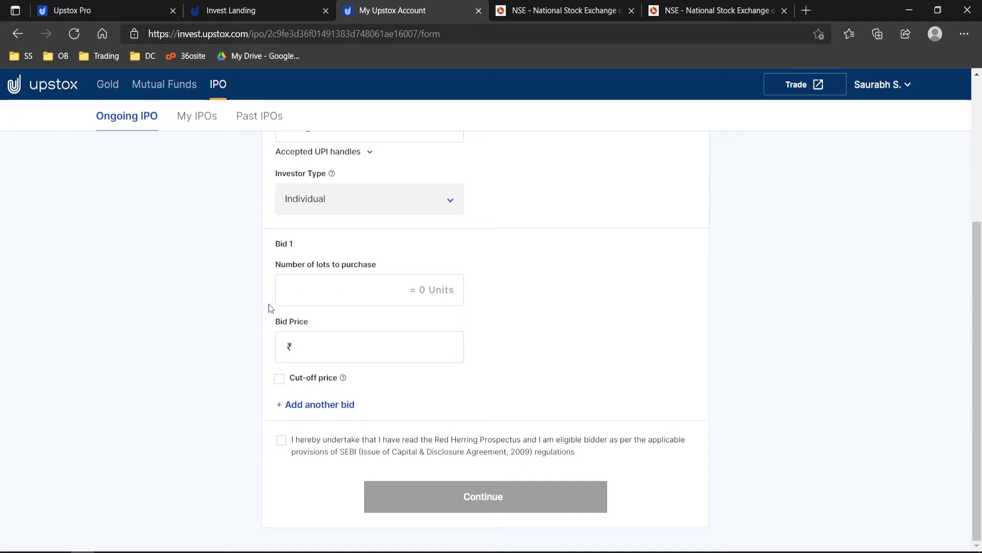
Step: Set Bid 1 to 1 lot at the cut-off price of ₹1618
left_click(285, 291)
type("1")
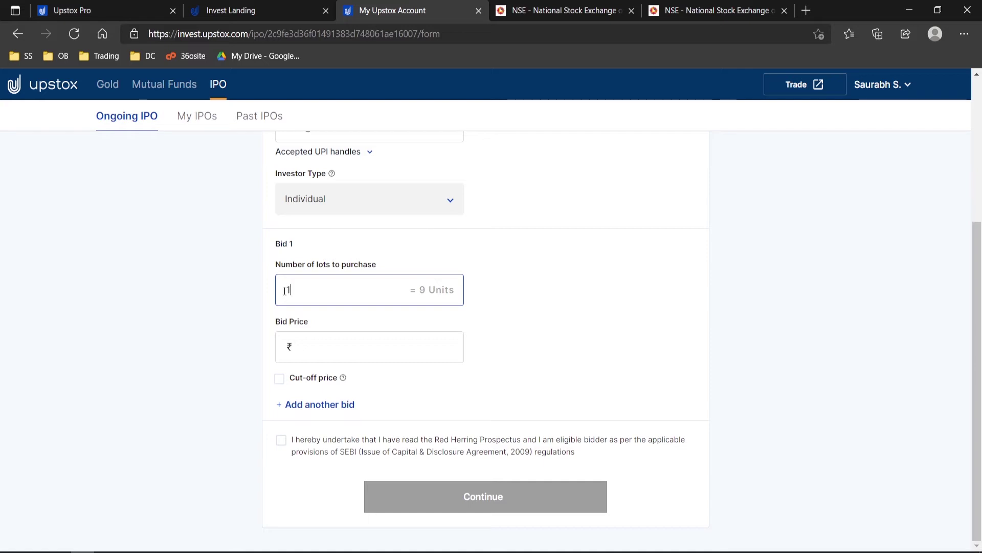
left_click(344, 349)
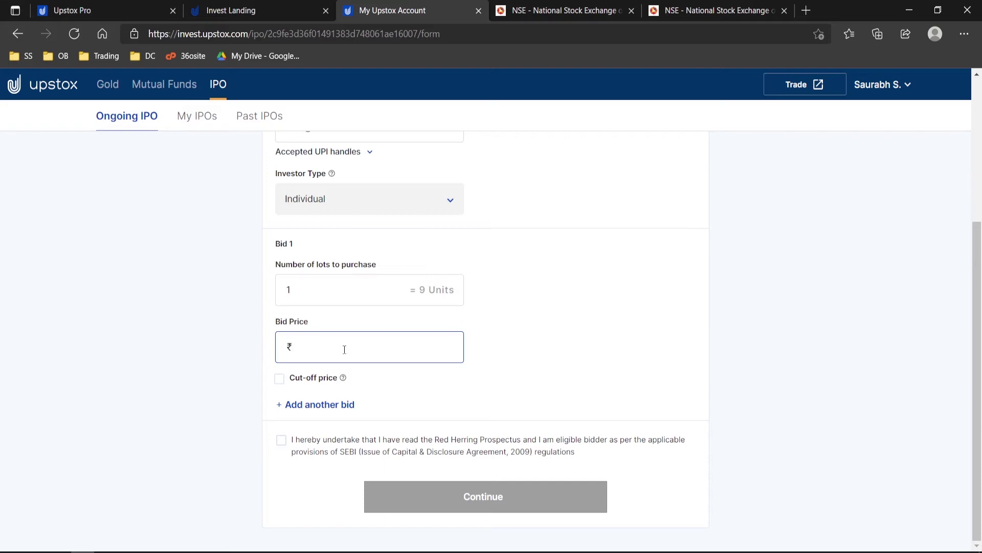
left_click(284, 385)
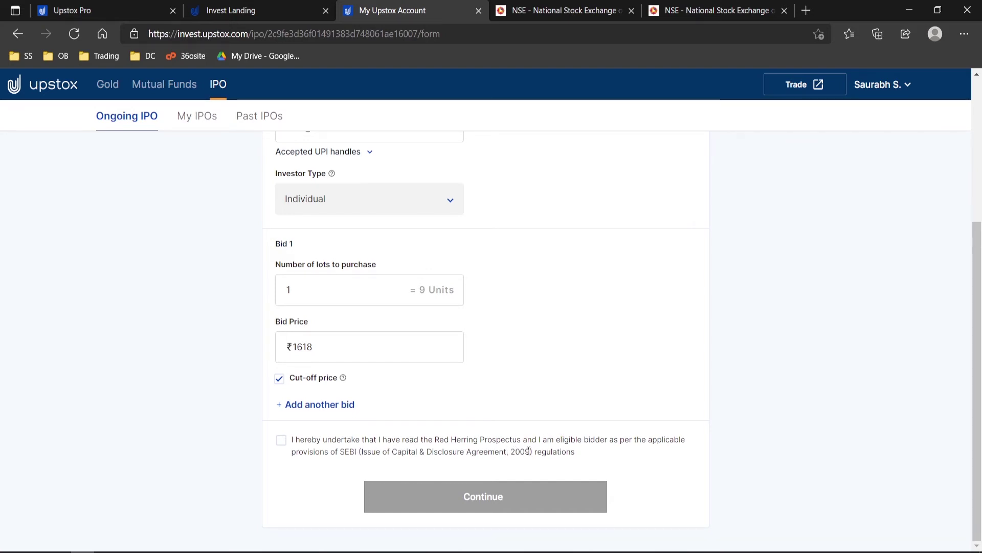
Step: Accept the Red Herring Prospectus undertaking and submit the CarTrade Tech IPO application with final confirmation
left_click(281, 443)
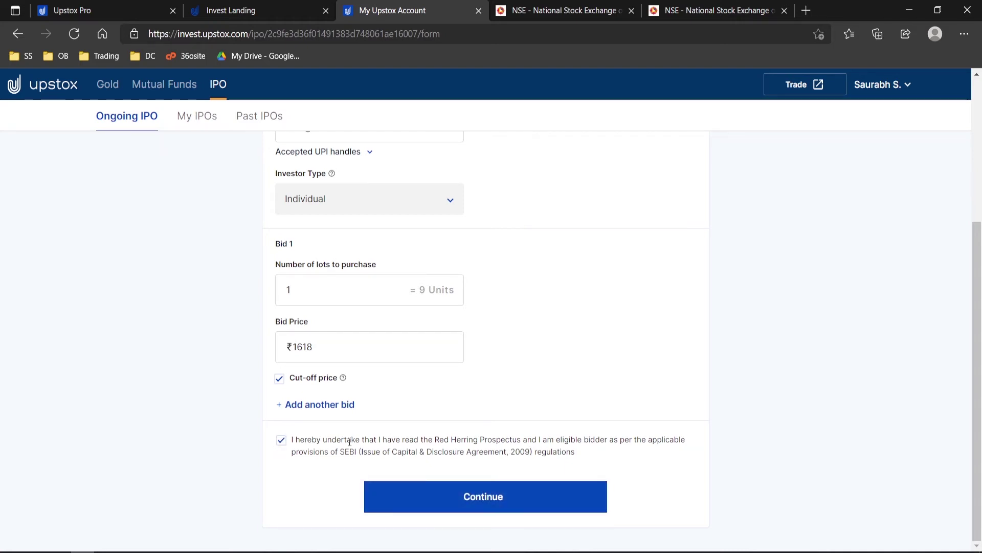
left_click(480, 498)
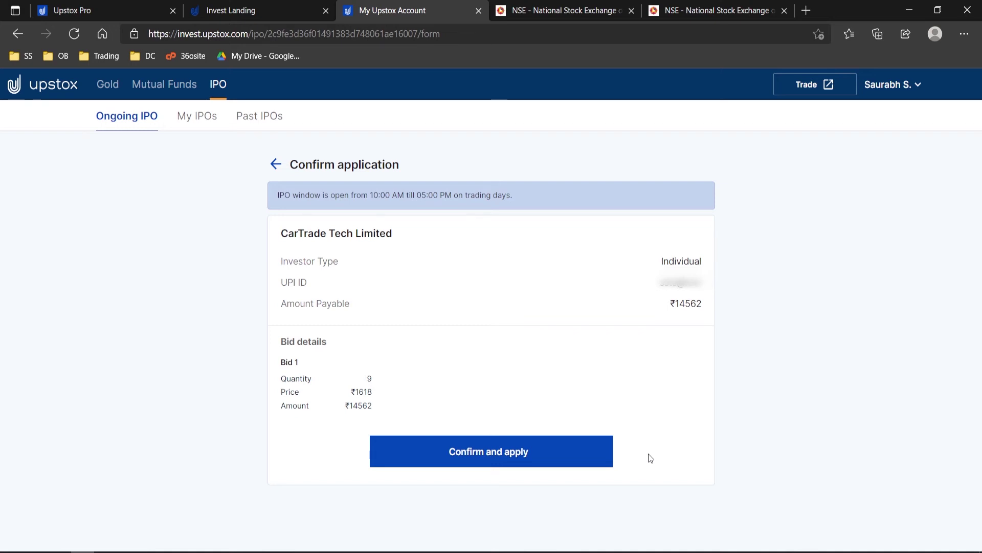
left_click(525, 453)
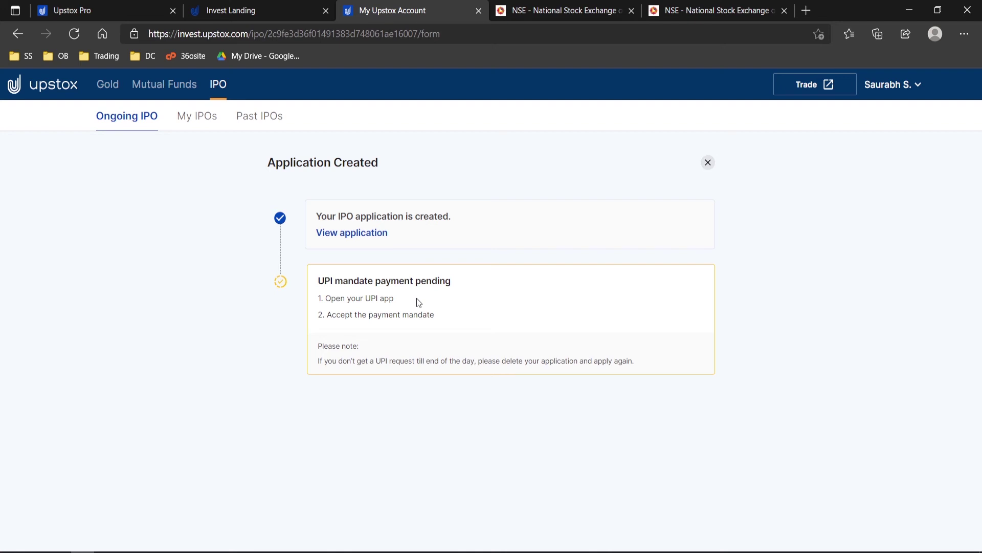
Step: Open the submitted CarTrade Tech application from the ongoing IPOs and check its payment status
left_click(127, 118)
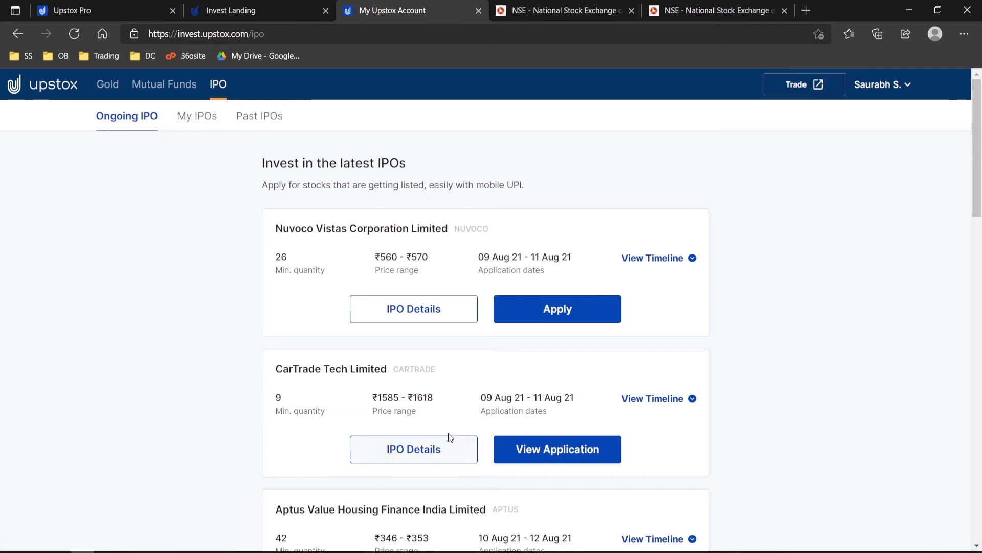
left_click(574, 458)
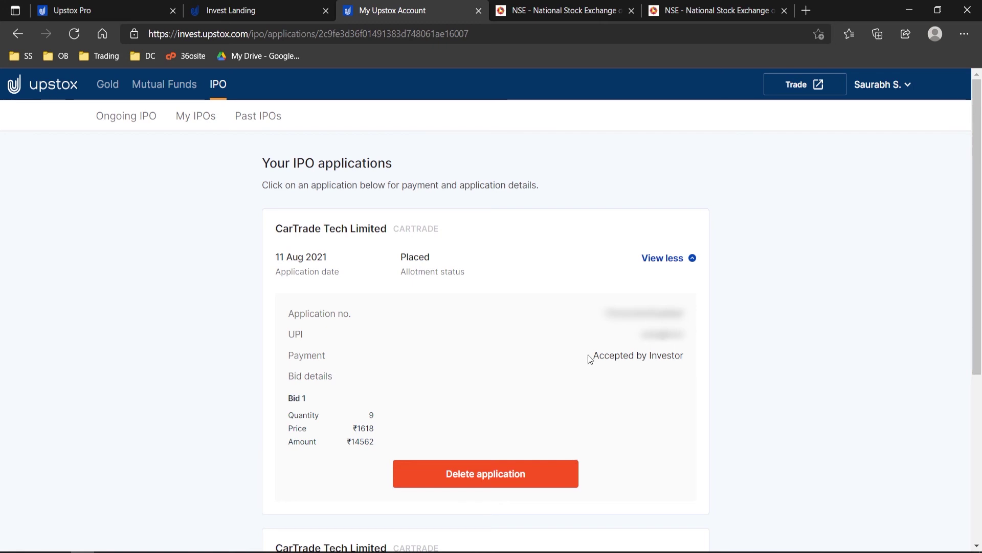
left_click_drag(594, 357, 686, 358)
left_click(687, 362)
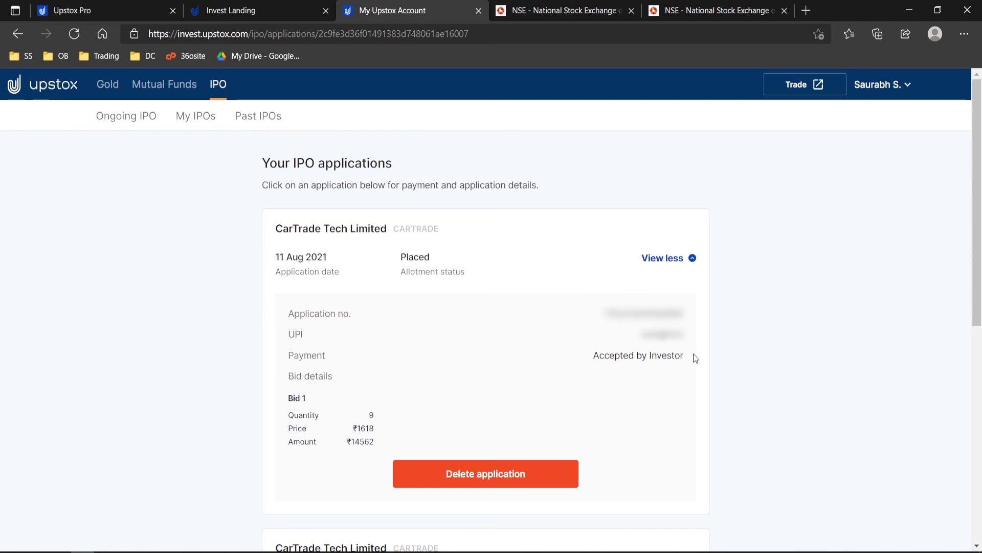
Step: Check the CarTrade Tech issue information on the NSE page and return to the Upstox application
key("ctrl+Tab")
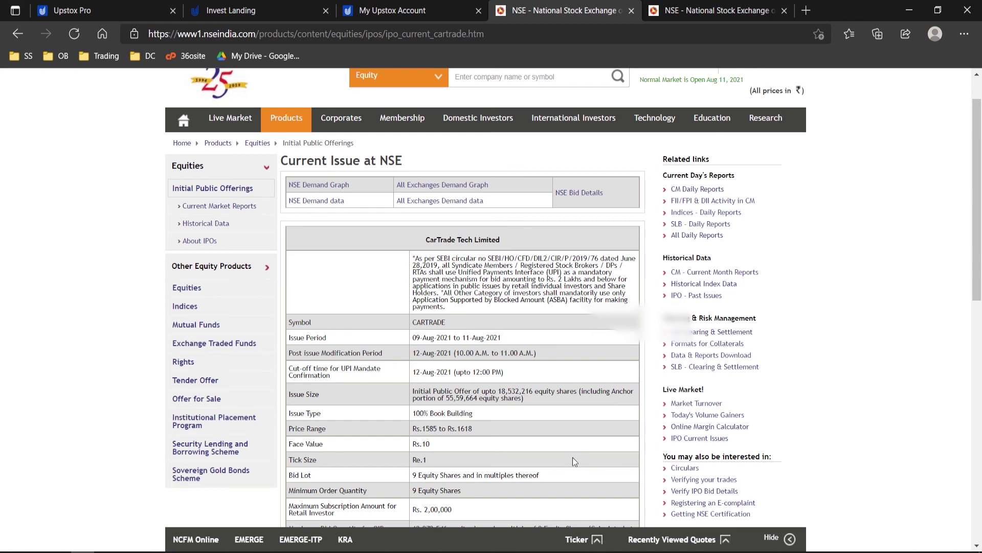
key("ctrl+shift+Tab")
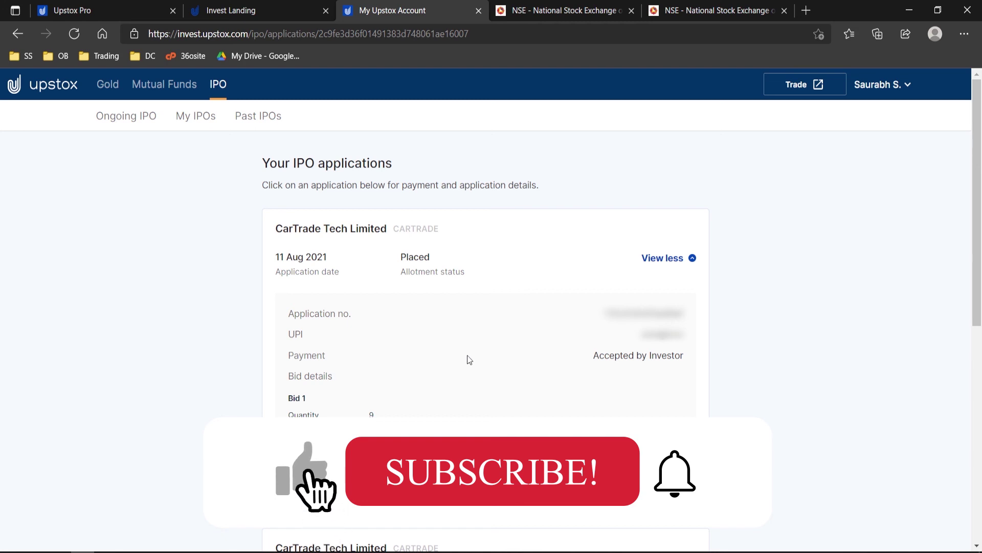